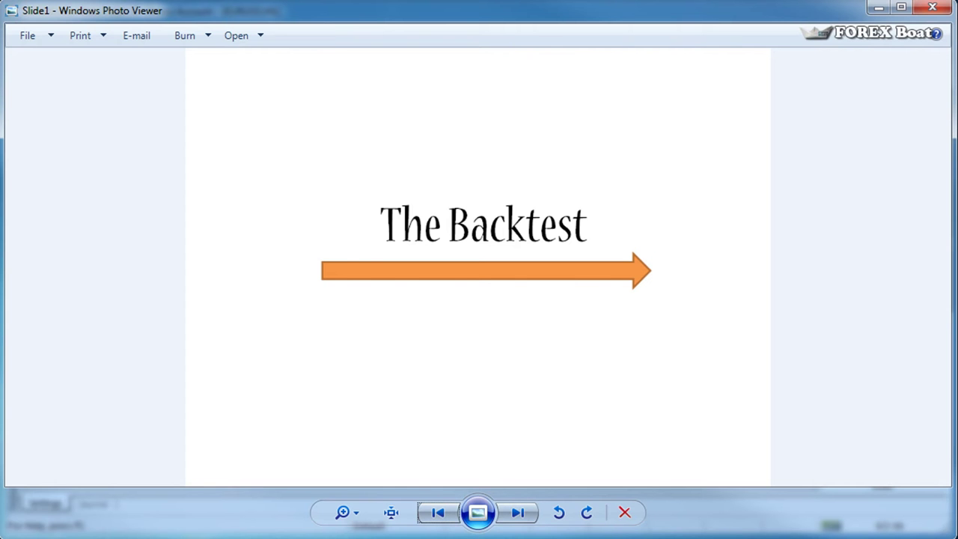
Advance two slides, past the Investopedia backtest definition, to Slide3's timeline arrow
{"action": "key", "text": "Right"}
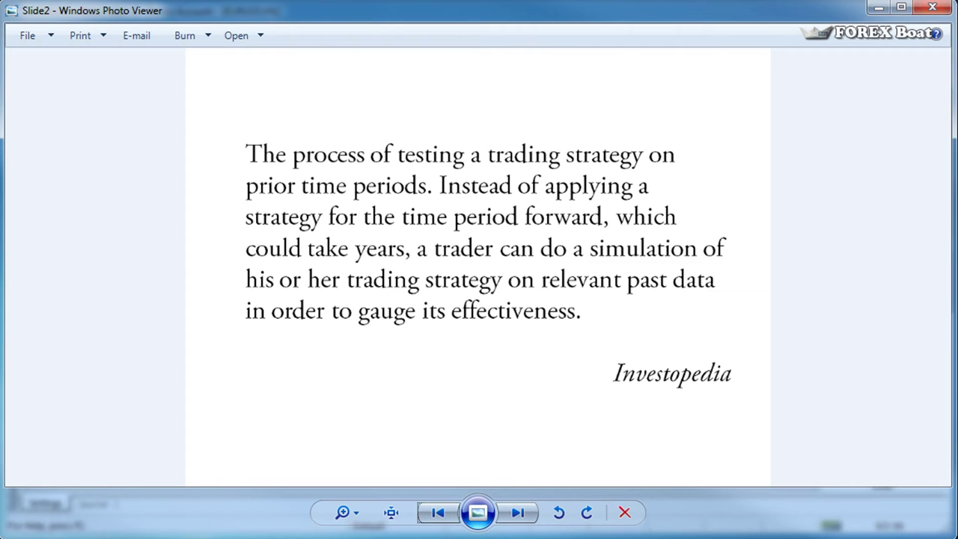
{"action": "key", "text": "Right"}
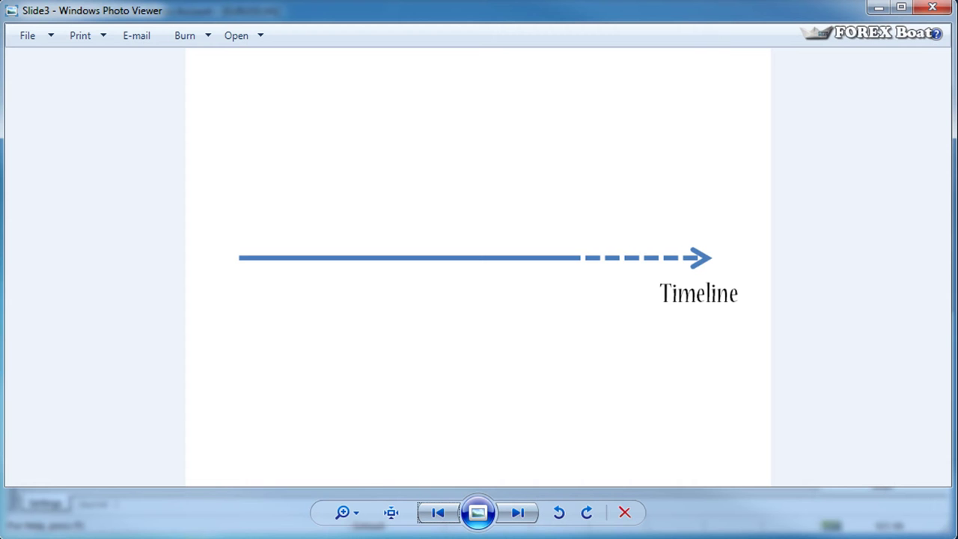
Advance to Slide4, where the timeline gains a 'Today' marker and a dashed segment
{"action": "key", "text": "Right"}
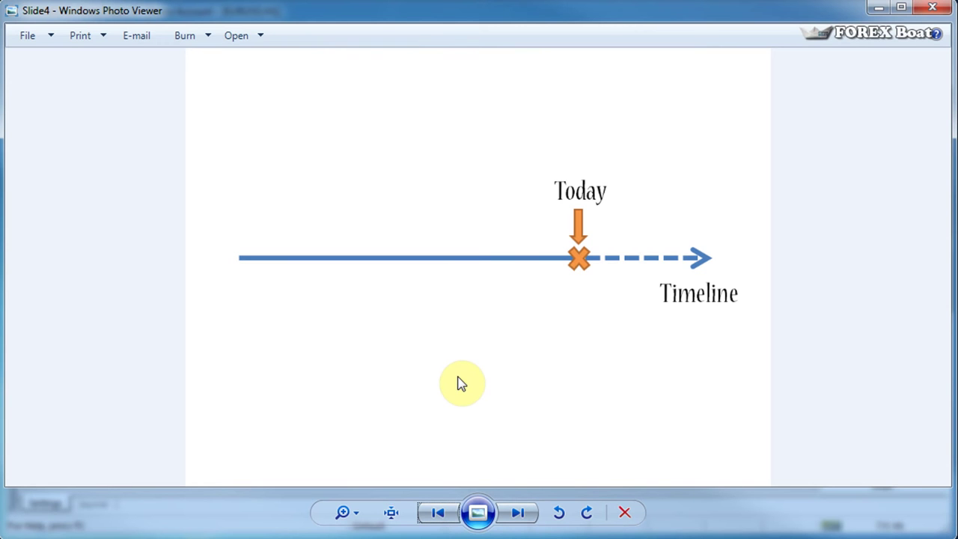
Step through the past-point slides to Slide7, which labels the Backtest arrow
{"action": "key", "text": "Right"}
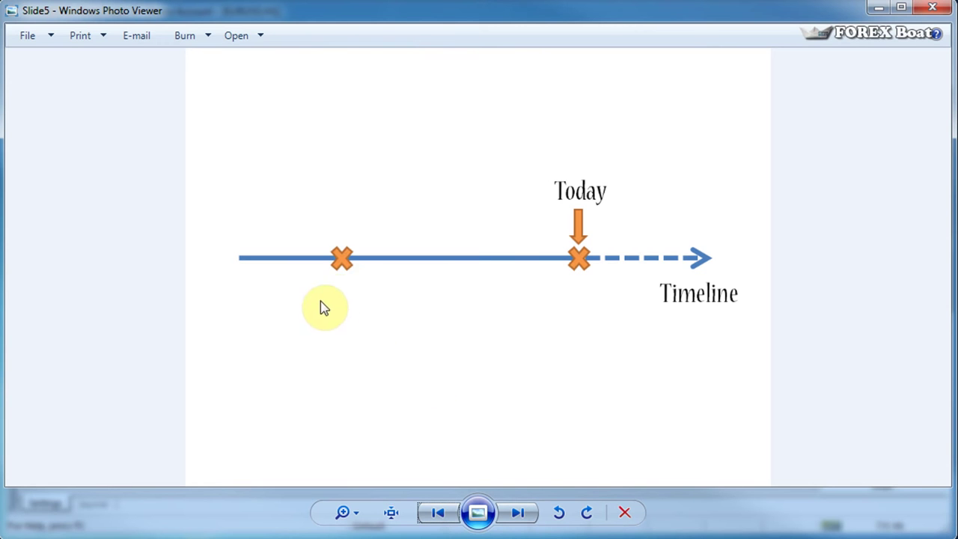
{"action": "key", "text": "Right"}
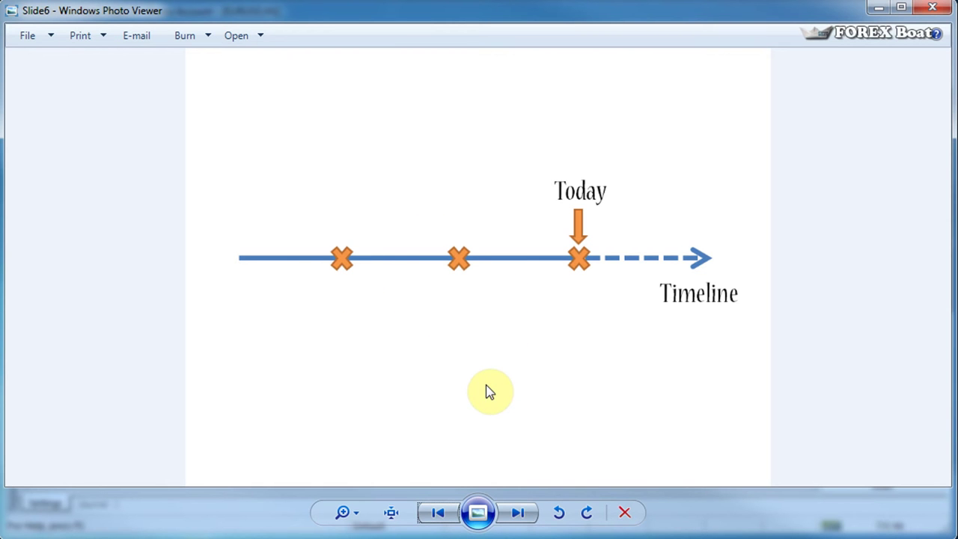
{"action": "key", "text": "Right"}
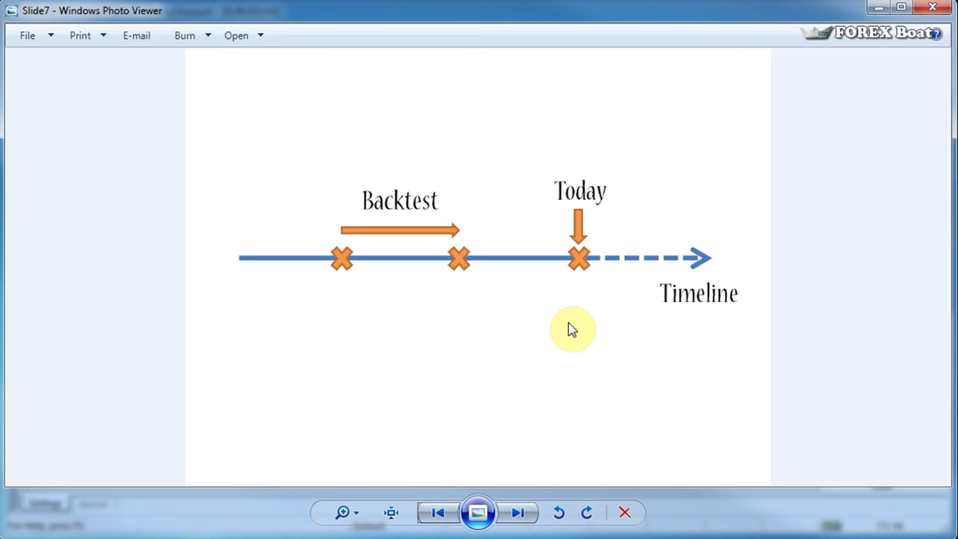
Advance three slides to Slide11, where the Backtest arrow stretches up to Today
{"action": "key", "text": "Right"}
{"action": "key", "text": "Right"}
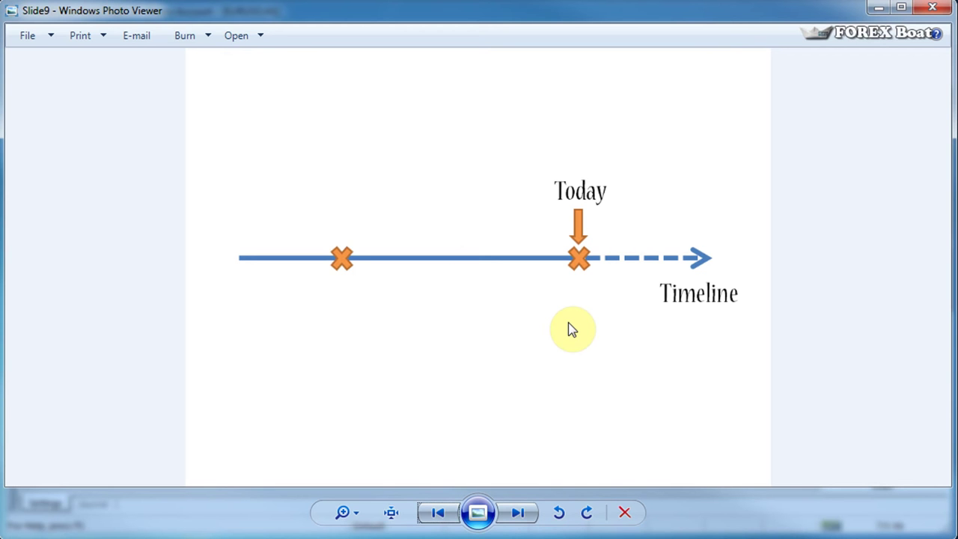
{"action": "key", "text": "Right"}
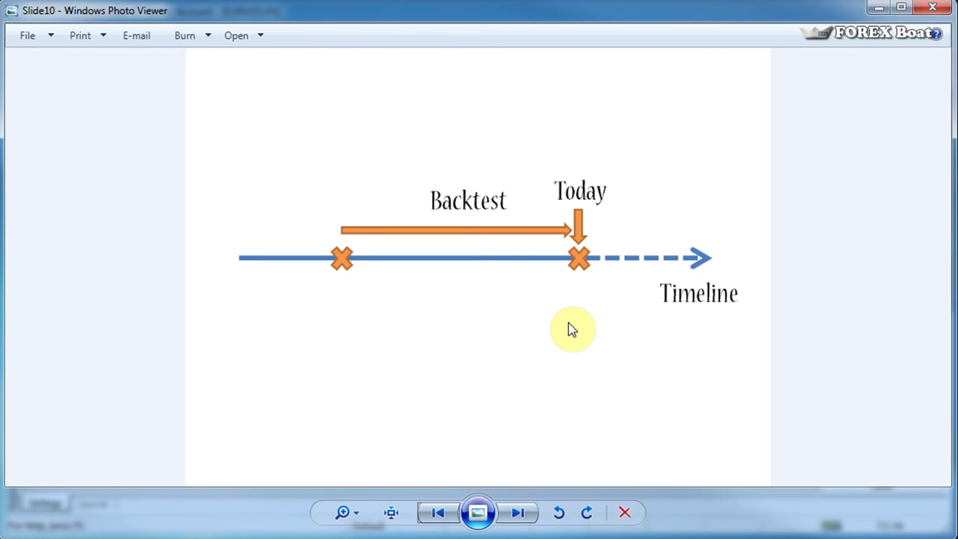
{"action": "key", "text": "Right"}
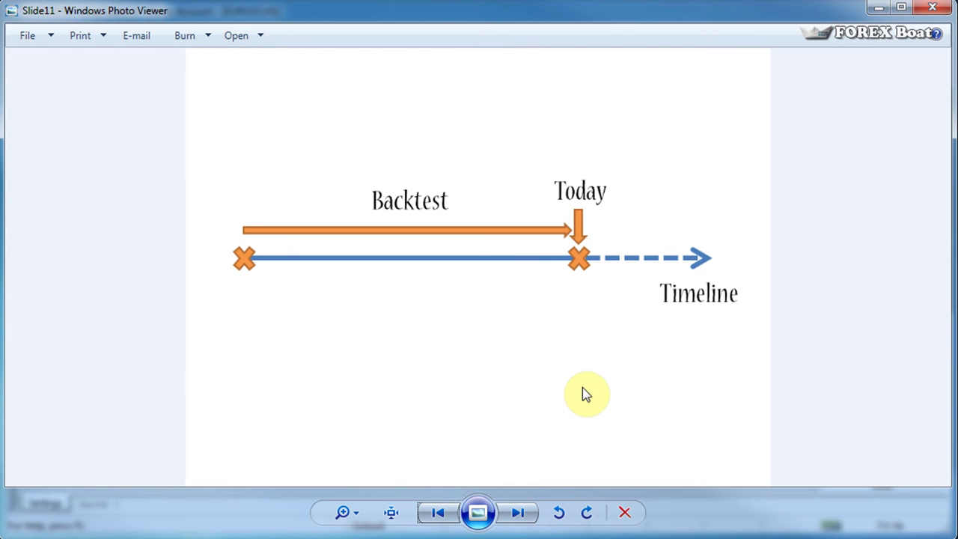
Minimize Photo Viewer and select the Moving Average expert advisor in the Strategy Tester
{"action": "left_click", "coordinate": [878, 7]}
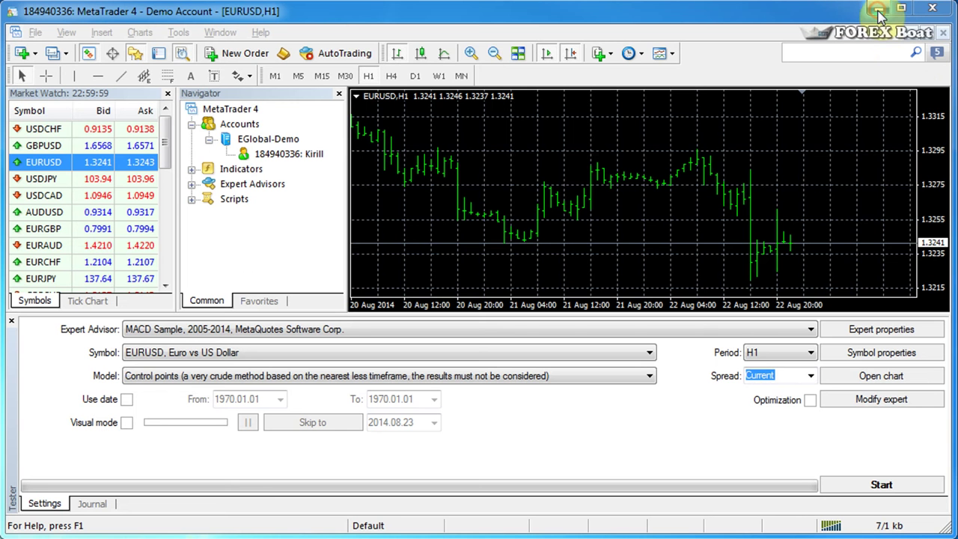
{"action": "left_click", "coordinate": [573, 330]}
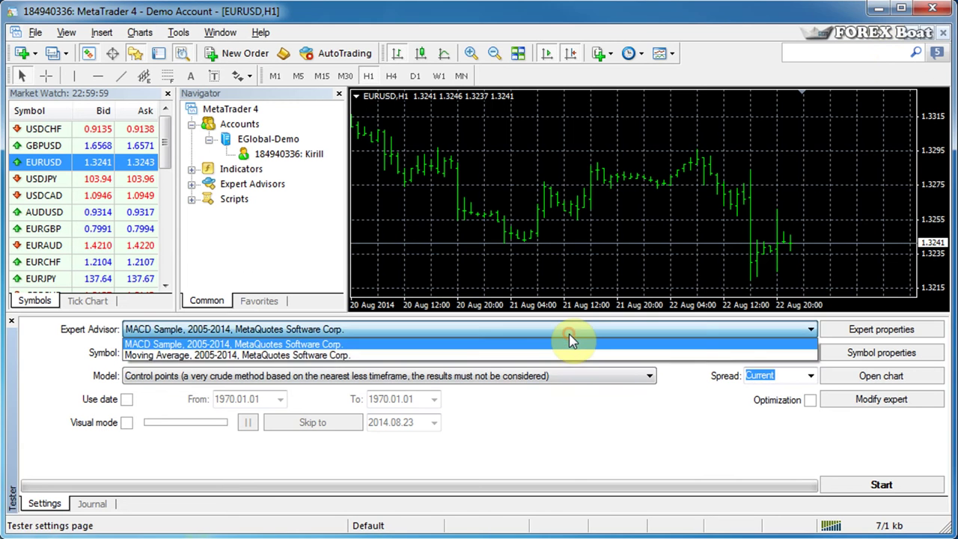
{"action": "left_click", "coordinate": [237, 354]}
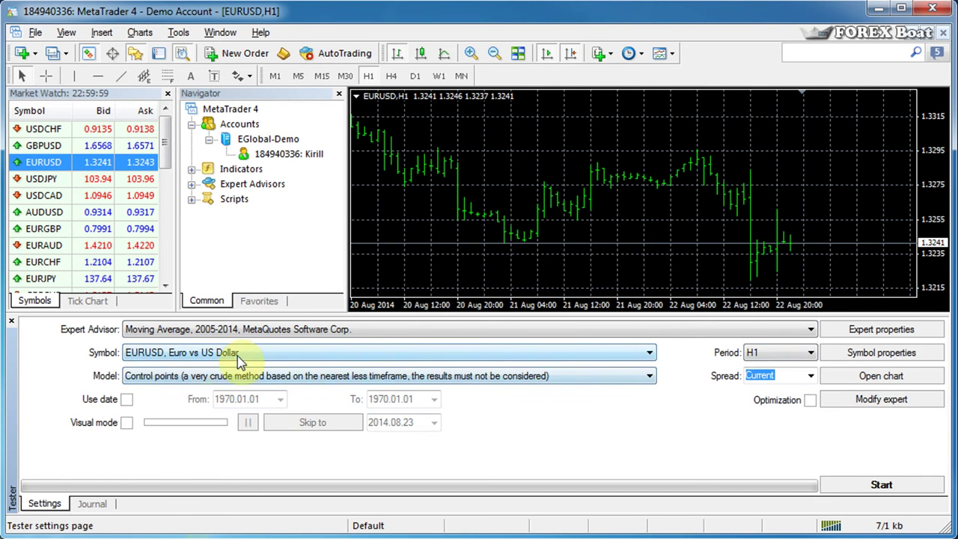
Keep Control points modelling with no date limit, enable Visual mode, and start the test
{"action": "left_click", "coordinate": [318, 377]}
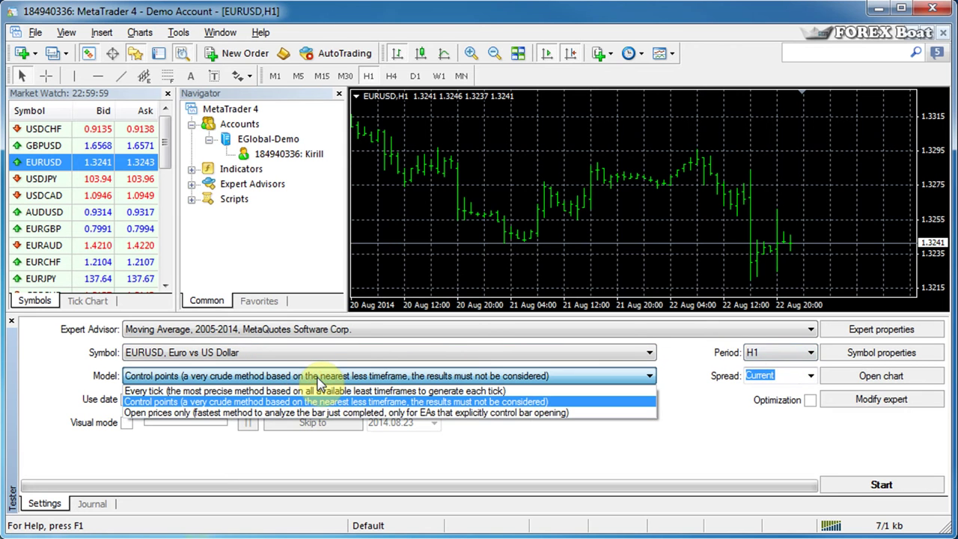
{"action": "left_click", "coordinate": [193, 402]}
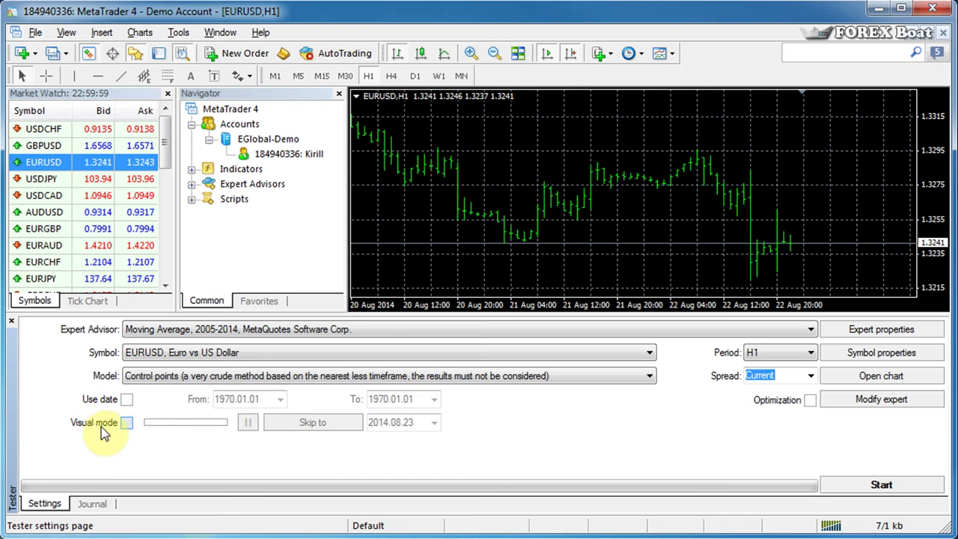
{"action": "left_click", "coordinate": [132, 402]}
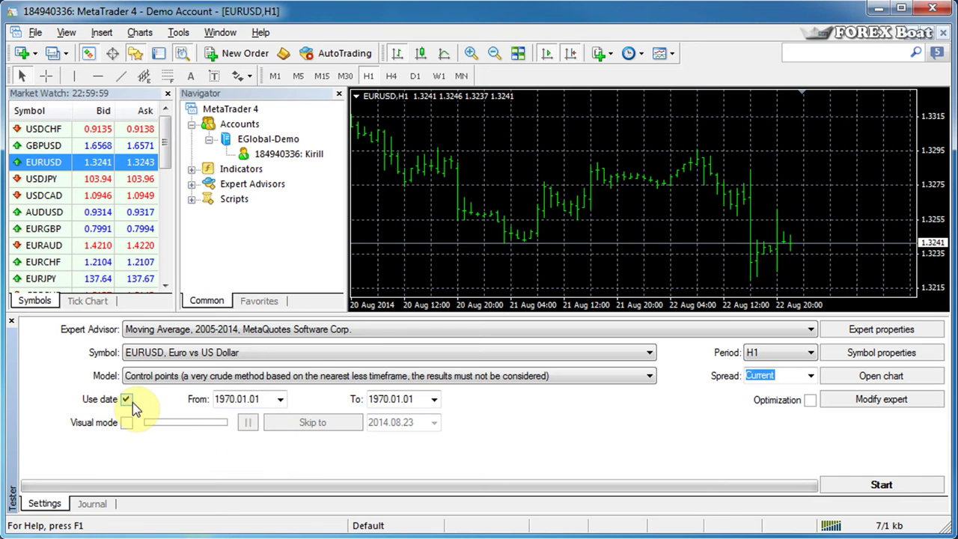
{"action": "left_click", "coordinate": [280, 400]}
{"action": "left_click", "coordinate": [280, 403]}
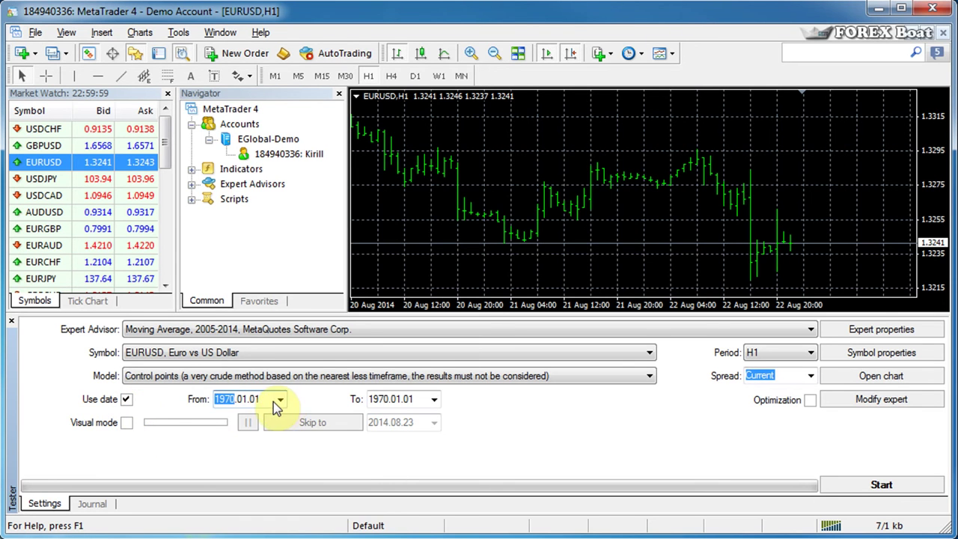
{"action": "left_click", "coordinate": [126, 399]}
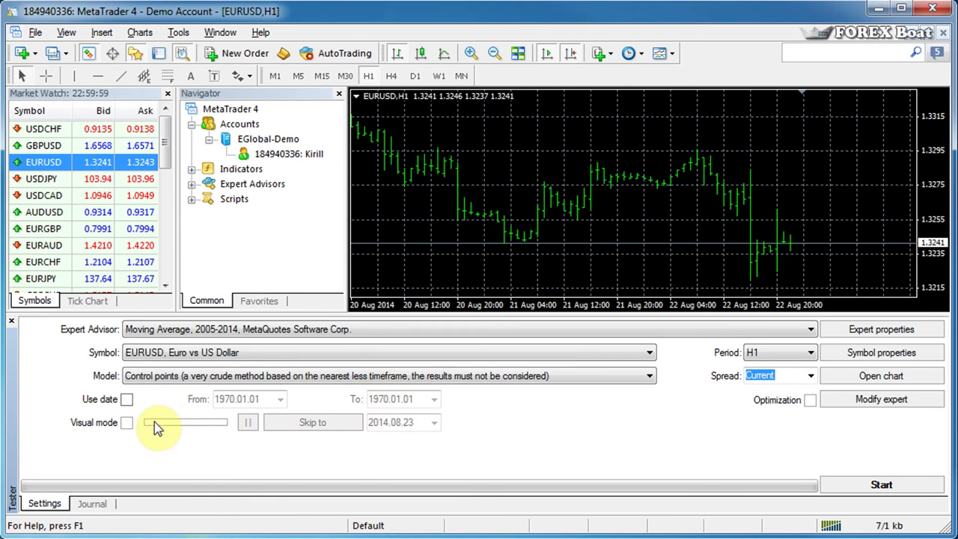
{"action": "left_click", "coordinate": [125, 423]}
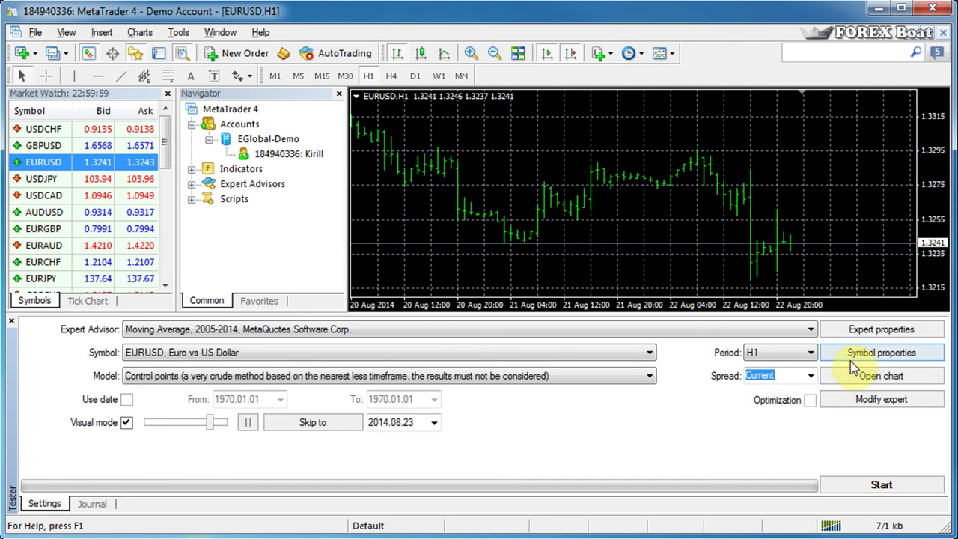
{"action": "left_click", "coordinate": [902, 492]}
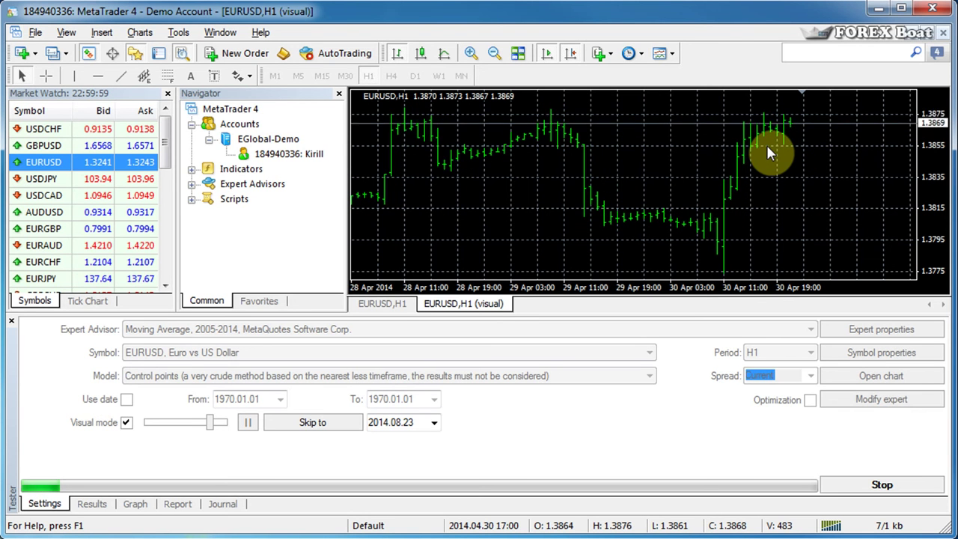
Shift the EURUSD H1 test chart left and raise replay speed near maximum
{"action": "left_click_drag", "start_coordinate": [804, 91], "coordinate": [715, 90]}
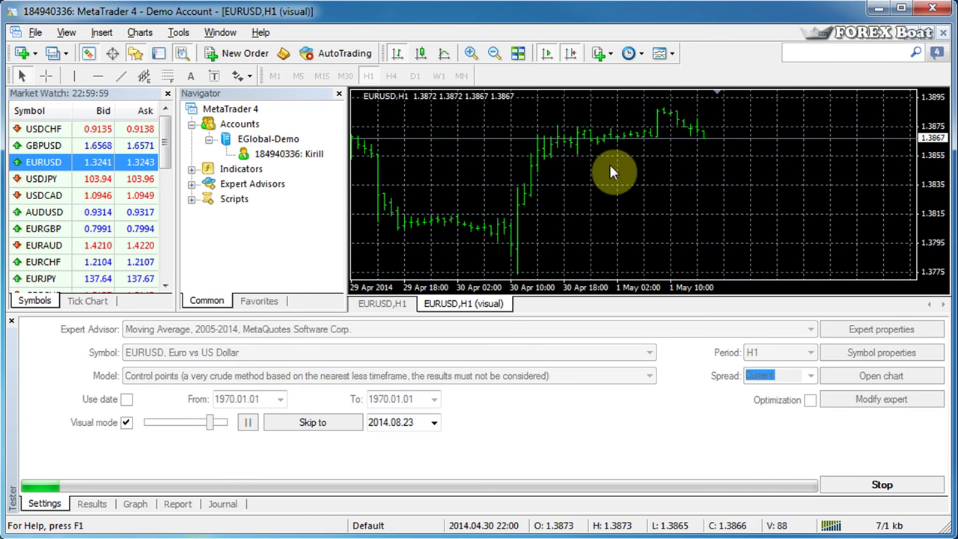
{"action": "left_click_drag", "start_coordinate": [209, 422], "coordinate": [179, 424]}
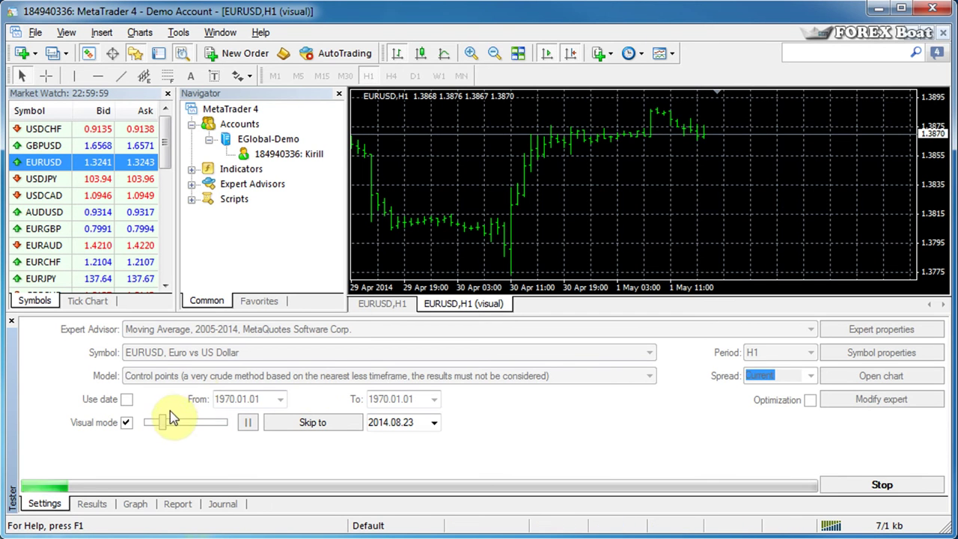
{"action": "left_click_drag", "start_coordinate": [163, 423], "coordinate": [223, 426]}
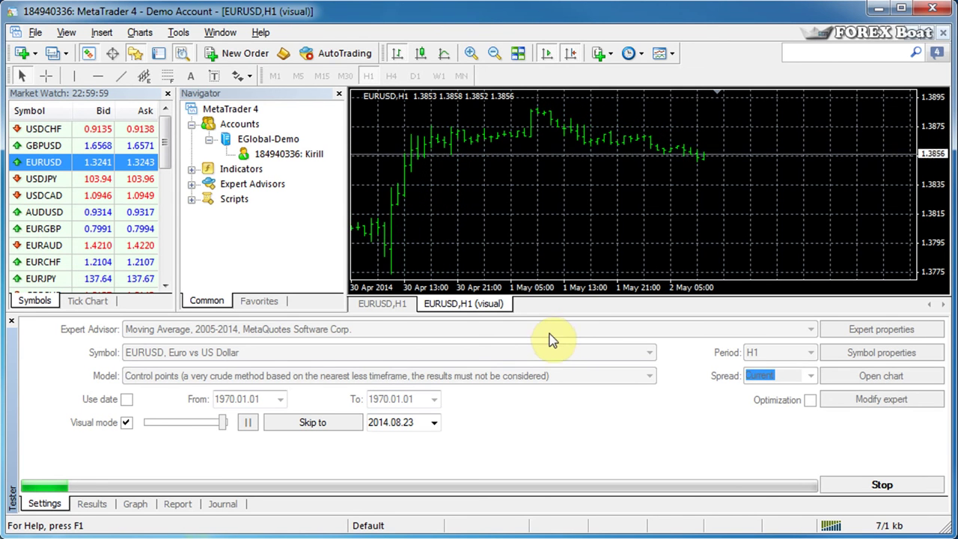
Try candlestick, line and bar views with a zoom-out, then show the balance graph
{"action": "left_click", "coordinate": [471, 53]}
{"action": "left_click", "coordinate": [422, 53]}
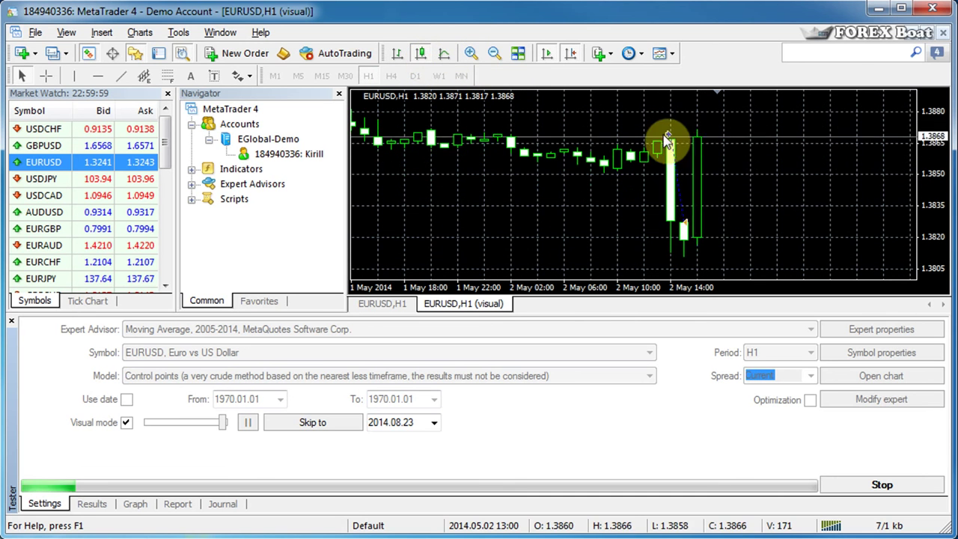
{"action": "left_click", "coordinate": [444, 53]}
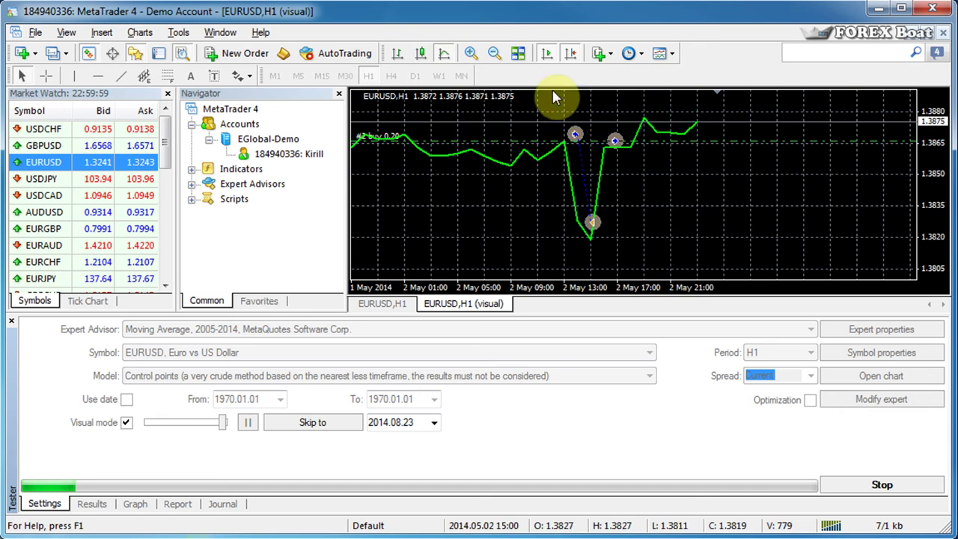
{"action": "left_click", "coordinate": [495, 55]}
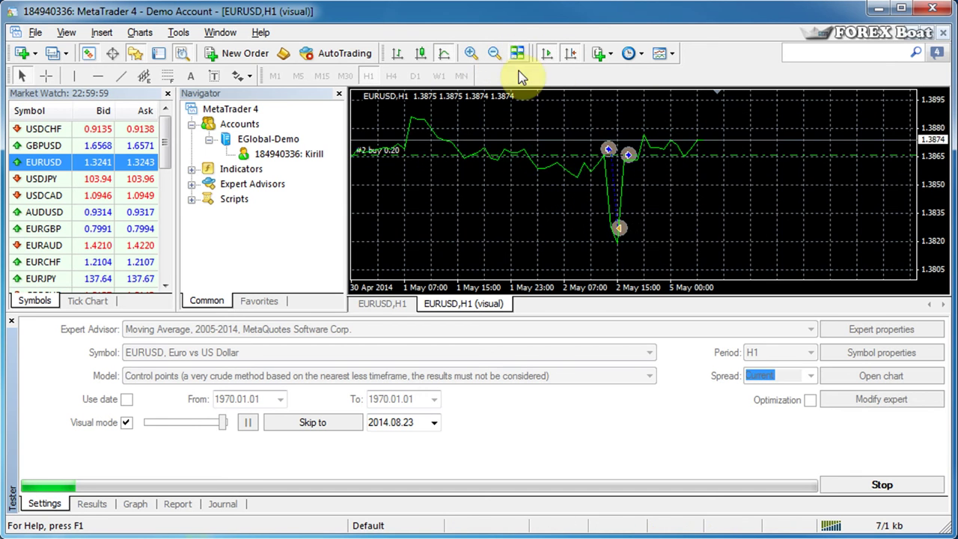
{"action": "left_click", "coordinate": [397, 54]}
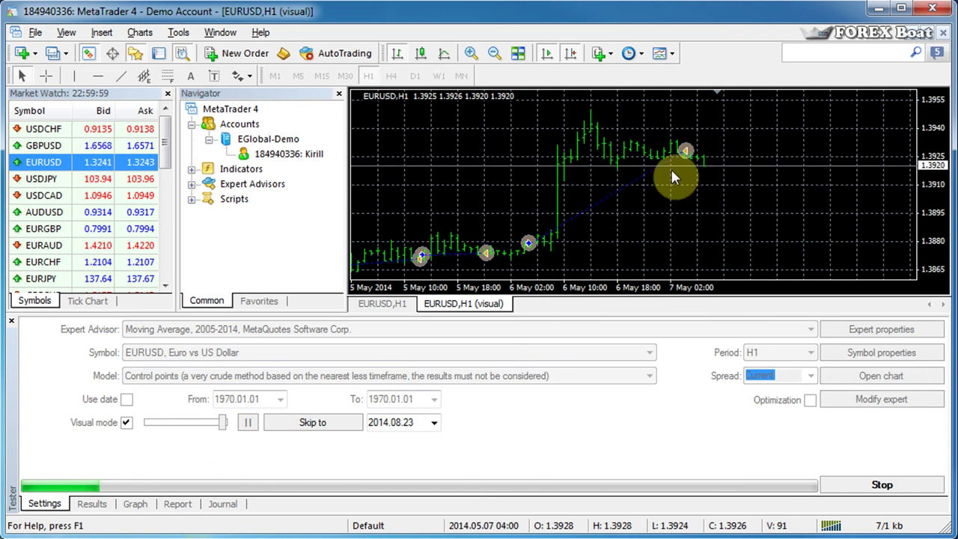
{"action": "left_click", "coordinate": [138, 503]}
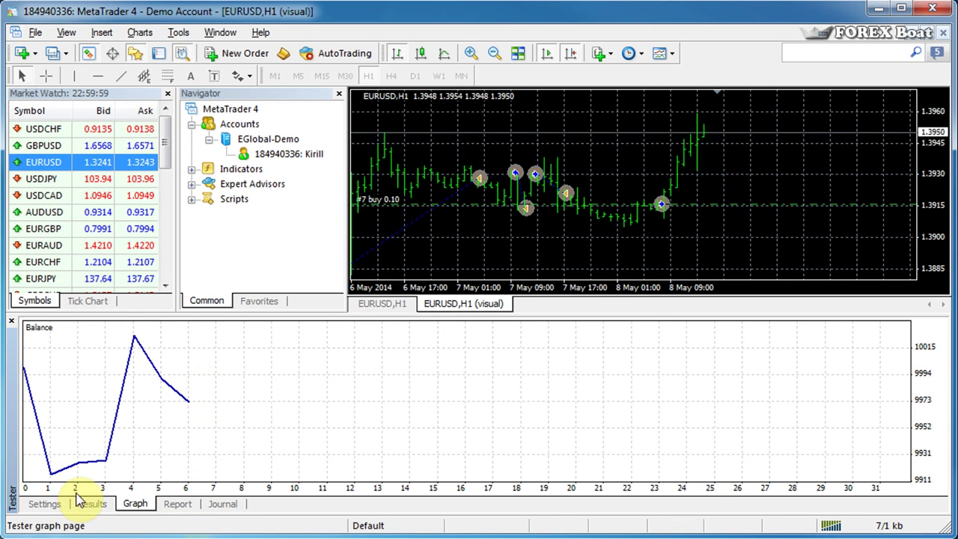
Read the Journal, then inspect Results trades, including order 2's 9.28 profit and the -84.00 loss
{"action": "left_click", "coordinate": [222, 504]}
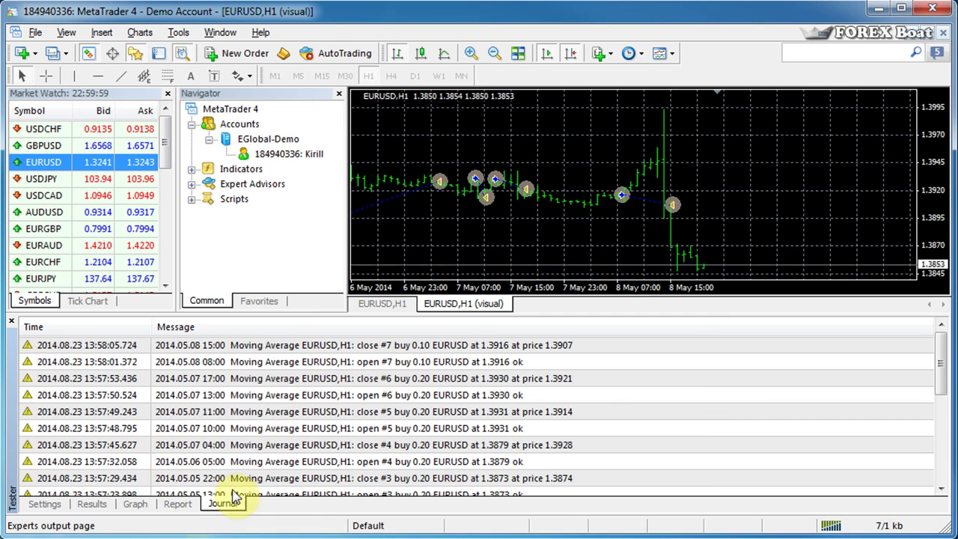
{"action": "left_click", "coordinate": [92, 504]}
{"action": "left_click", "coordinate": [780, 362]}
{"action": "scroll", "coordinate": [693, 408], "scroll_direction": "down", "scroll_amount": 2}
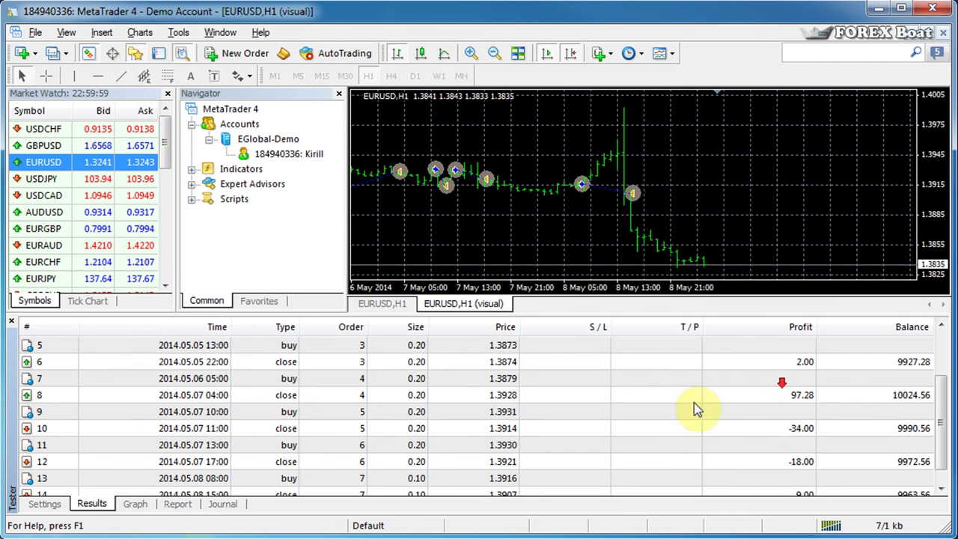
{"action": "scroll", "coordinate": [694, 408], "scroll_direction": "down", "scroll_amount": 1}
{"action": "scroll", "coordinate": [285, 360], "scroll_direction": "up", "scroll_amount": 3}
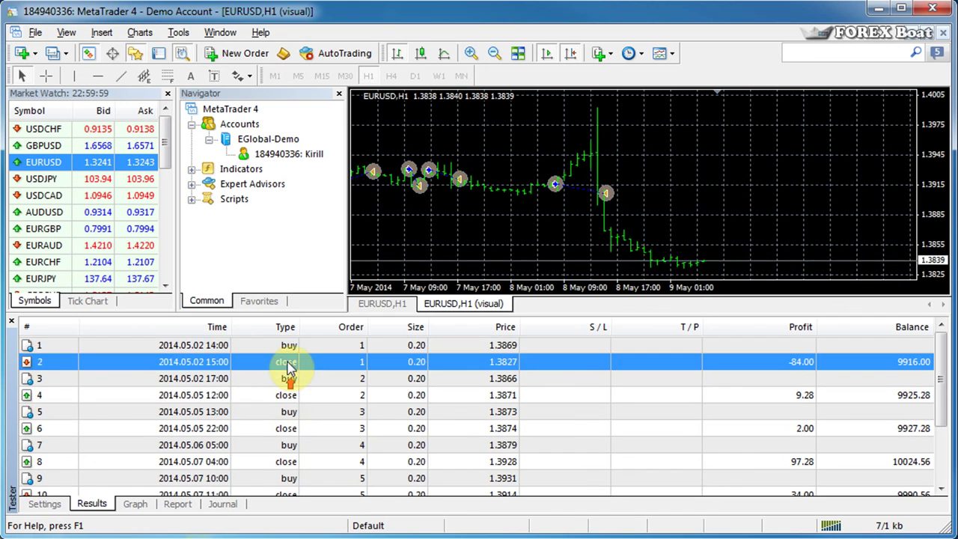
{"action": "left_click", "coordinate": [286, 349]}
{"action": "left_click", "coordinate": [286, 364]}
{"action": "left_click", "coordinate": [284, 379]}
{"action": "left_click", "coordinate": [282, 397]}
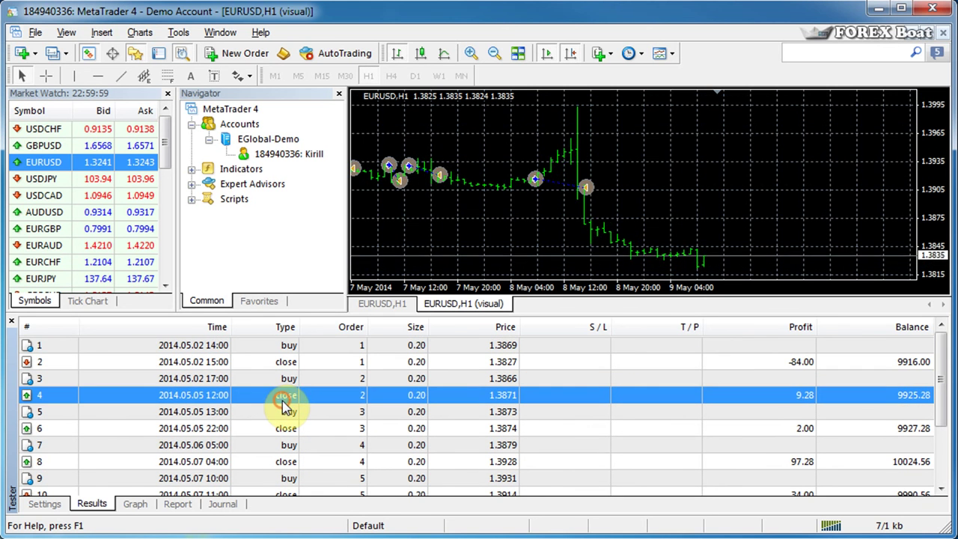
{"action": "left_click", "coordinate": [803, 363]}
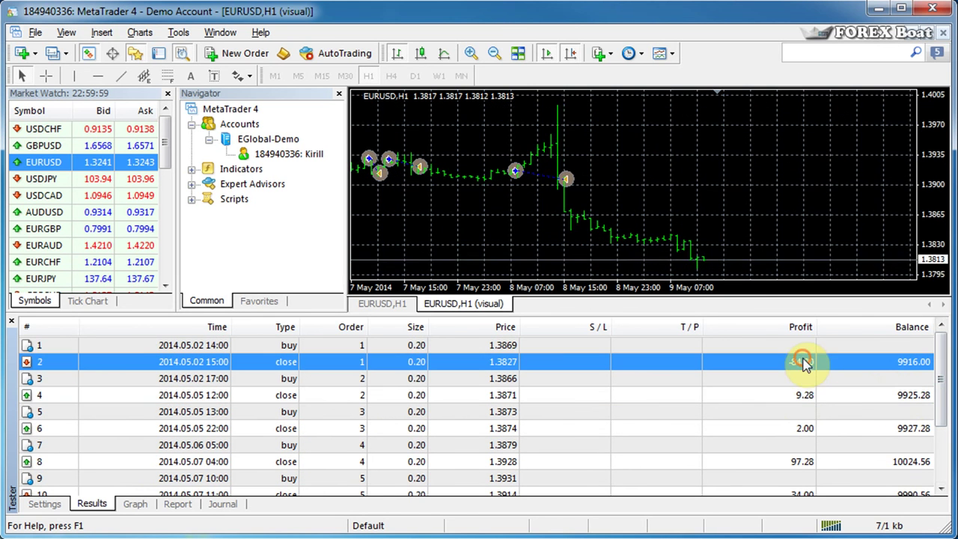
Check the Report summary, then return to the balance-and-size graph
{"action": "left_click", "coordinate": [171, 509]}
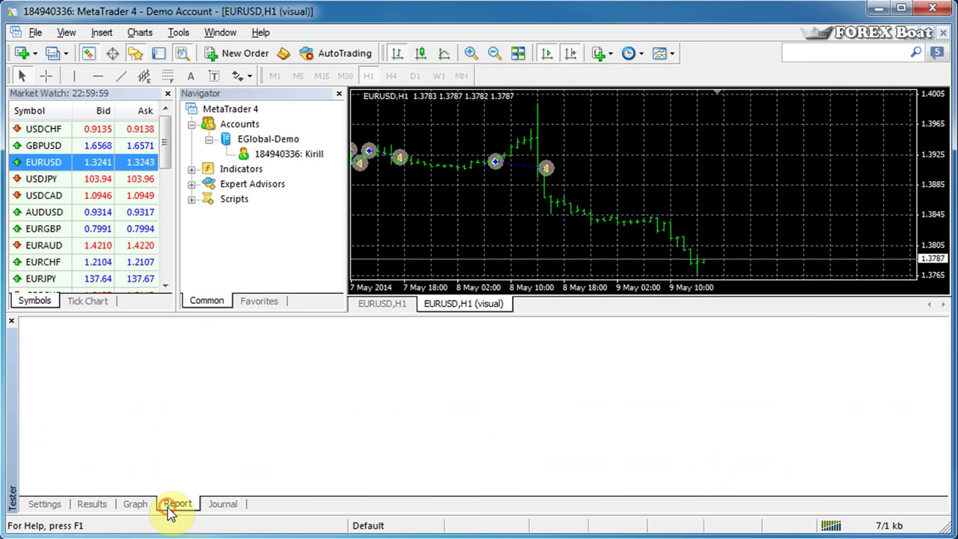
{"action": "left_click", "coordinate": [139, 505]}
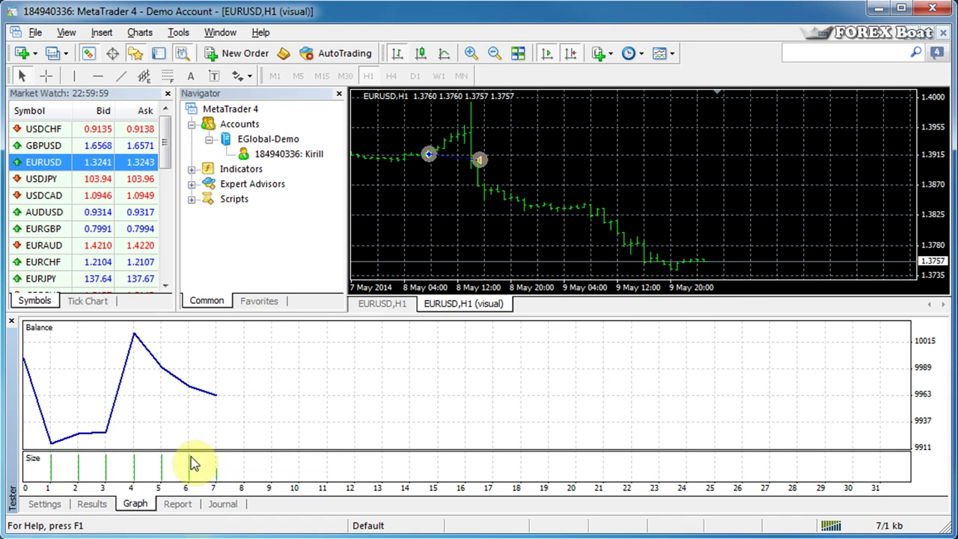
{"action": "mouse_move", "coordinate": [198, 469]}
{"action": "mouse_move", "coordinate": [212, 485]}
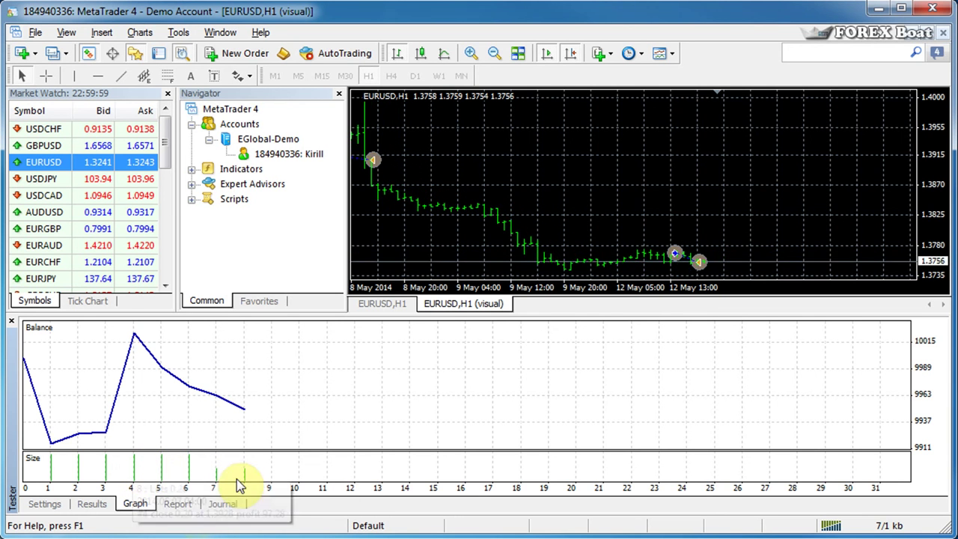
Set playback to maximum speed, zoom the chart out, and view the trade list and final balance curve
{"action": "left_click", "coordinate": [46, 506]}
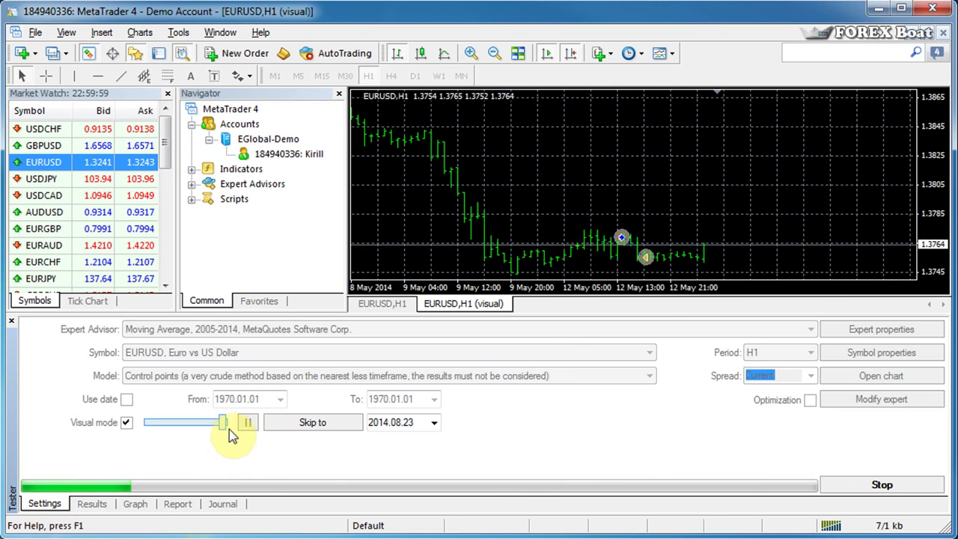
{"action": "left_click_drag", "start_coordinate": [222, 423], "coordinate": [226, 423]}
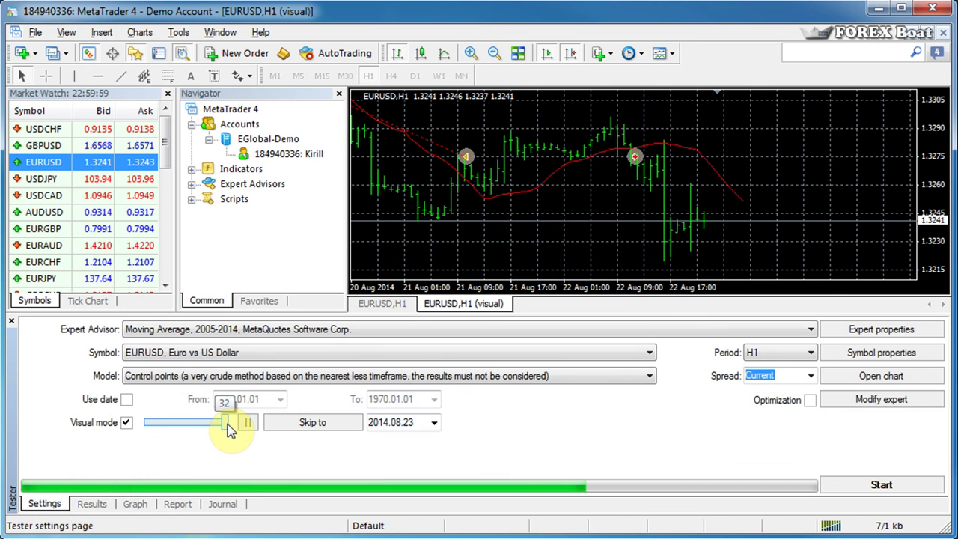
{"action": "left_click", "coordinate": [494, 54]}
{"action": "left_click", "coordinate": [495, 54]}
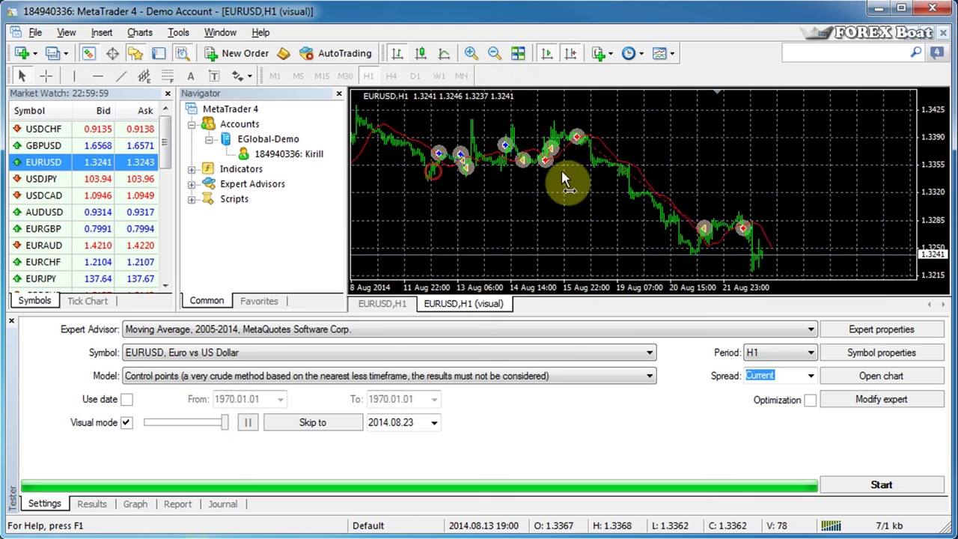
{"action": "scroll", "coordinate": [405, 184], "scroll_direction": "up", "scroll_amount": 5}
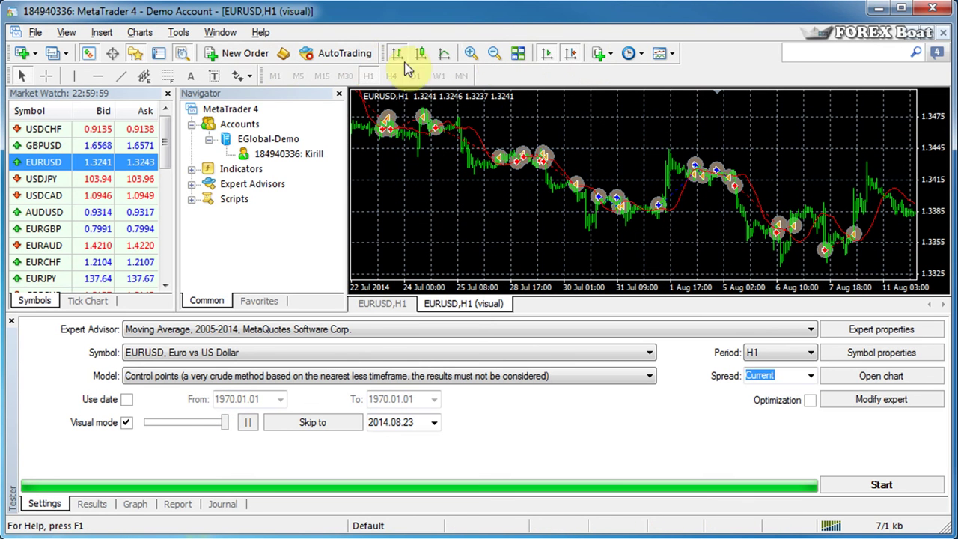
{"action": "scroll", "coordinate": [406, 203], "scroll_direction": "up", "scroll_amount": 5}
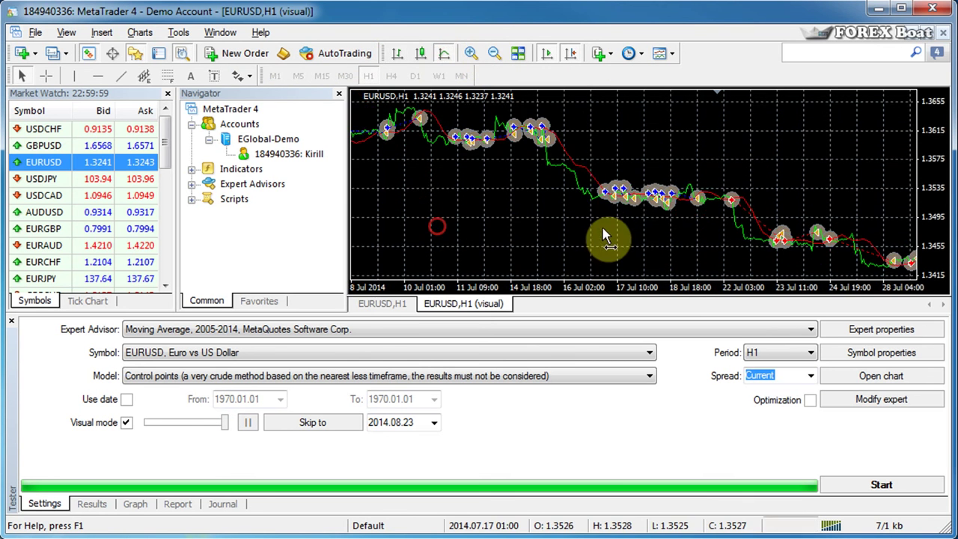
{"action": "left_click", "coordinate": [91, 504]}
{"action": "left_click", "coordinate": [135, 505]}
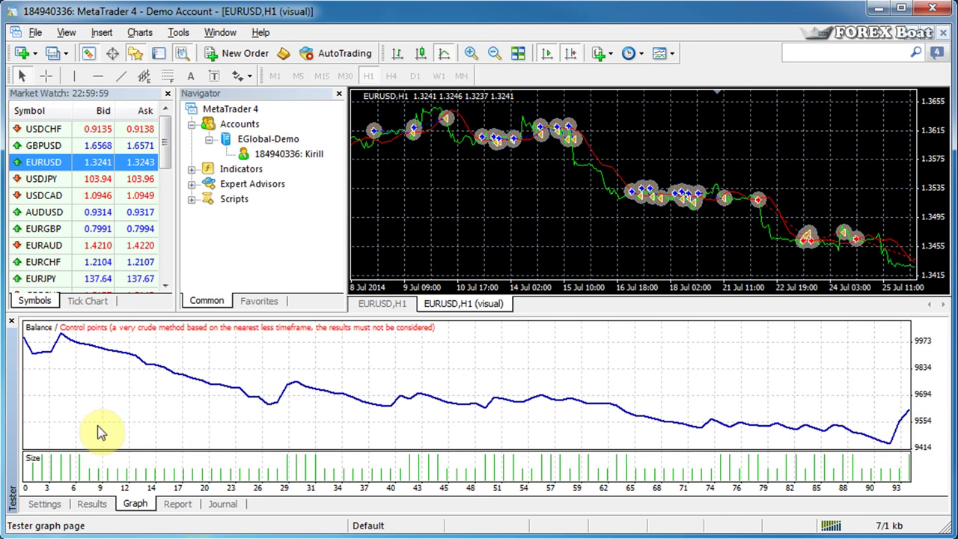
Switch back to the Settings tab showing the completed Moving Average EURUSD H1 run
{"action": "left_click", "coordinate": [45, 504]}
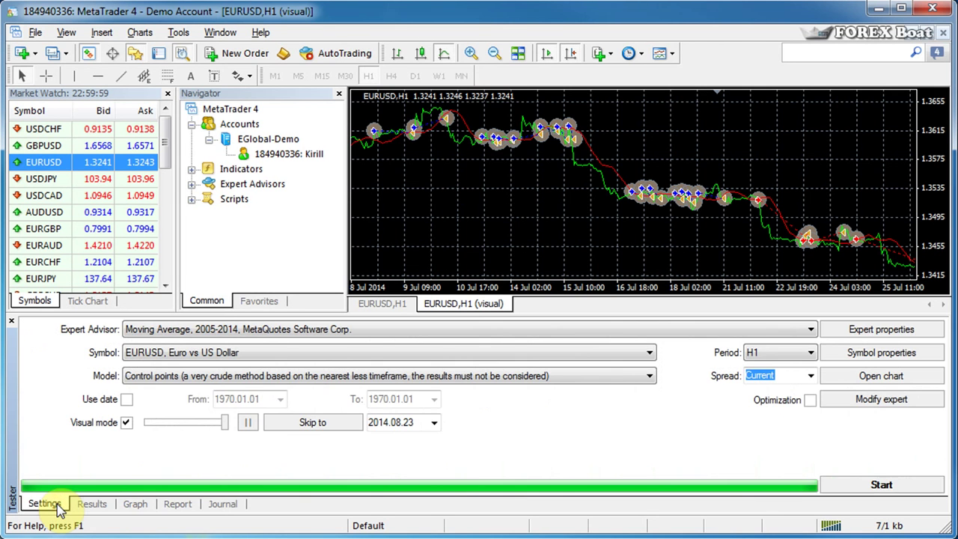